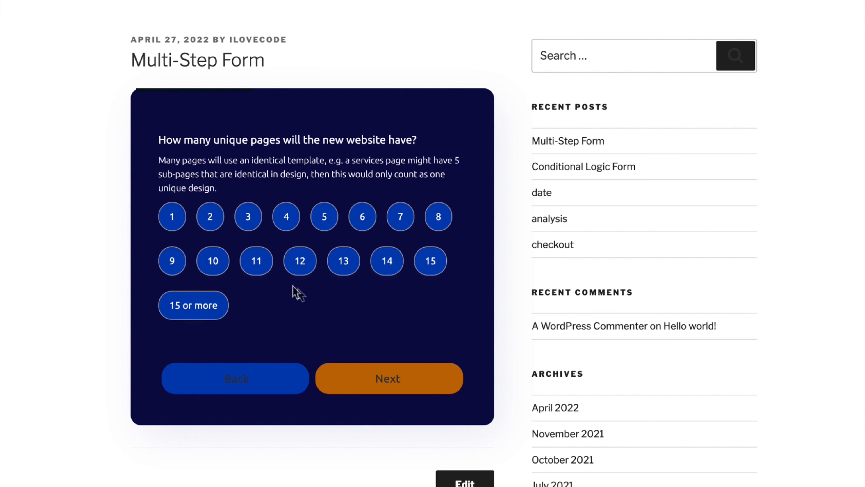
Answer 6 unique pages and No to the blog question on the live quote form.
click(362, 219)
click(392, 378)
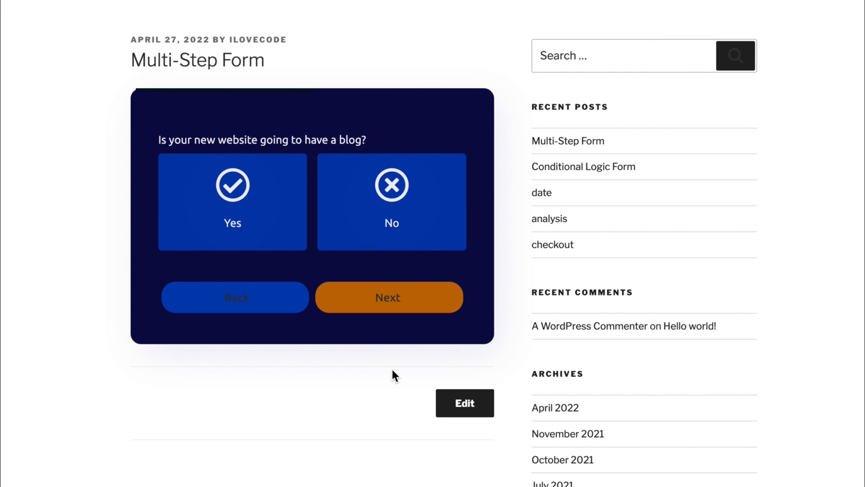
click(286, 243)
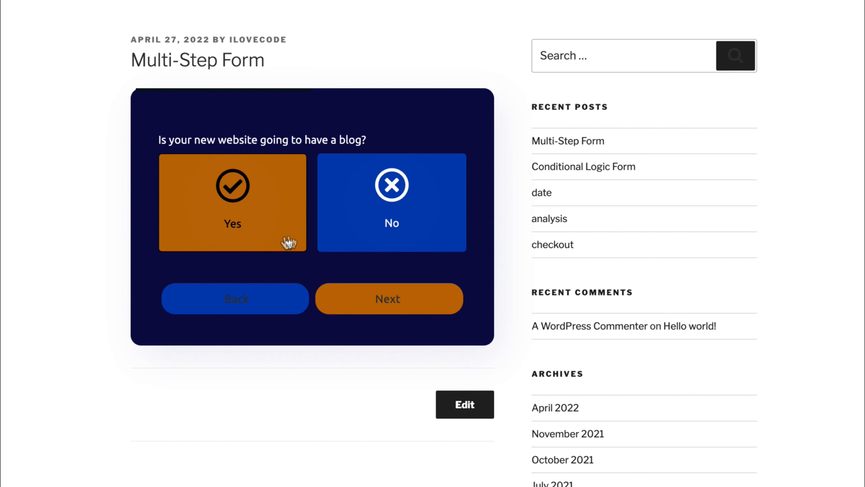
click(364, 246)
click(397, 303)
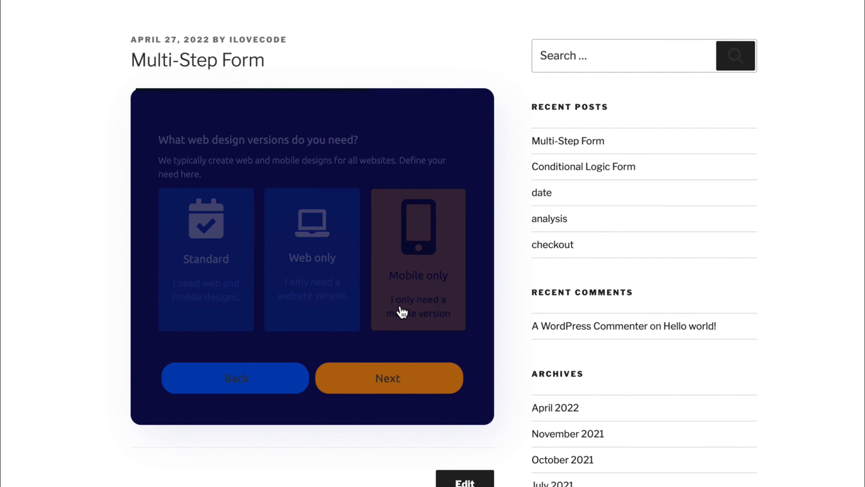
Choose the Standard design version, tick Content creation among the services, and submit the form.
click(231, 252)
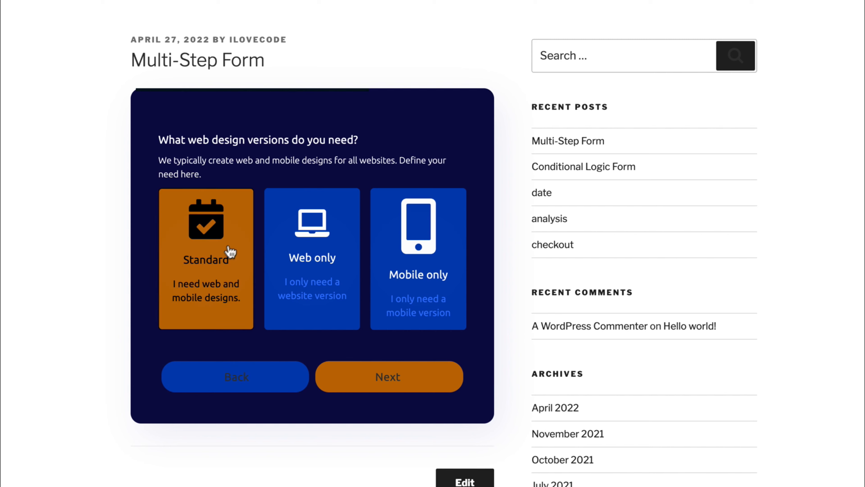
click(387, 377)
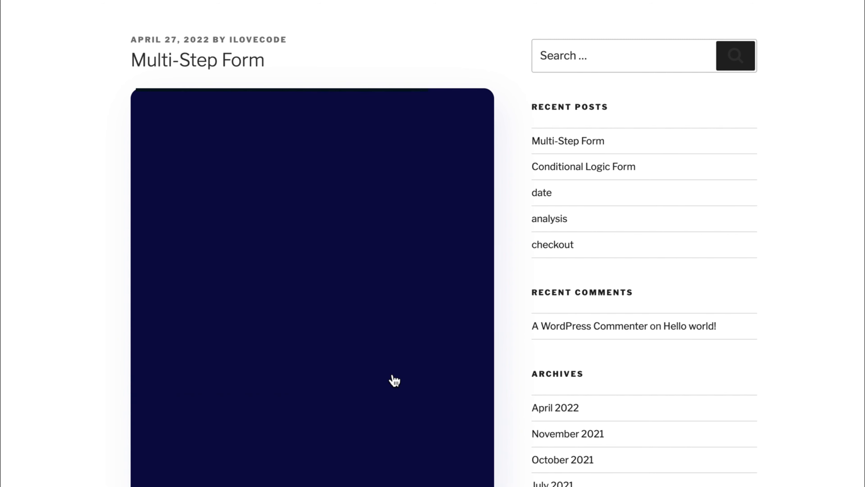
click(273, 278)
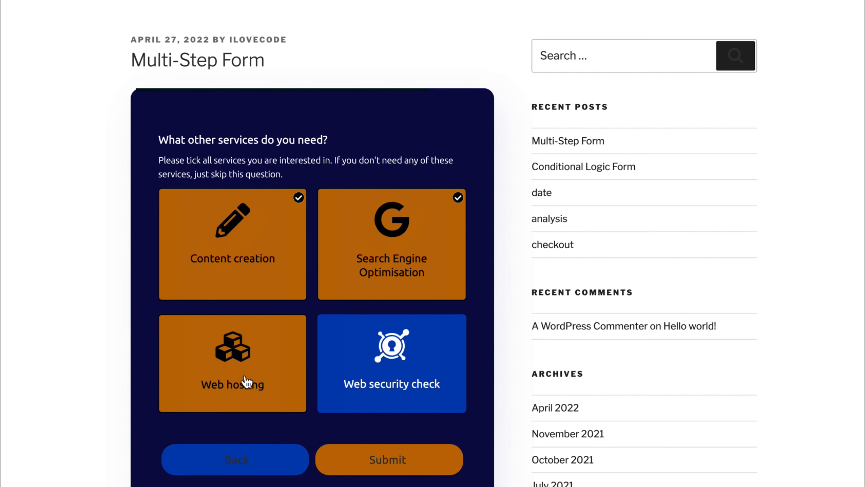
click(388, 460)
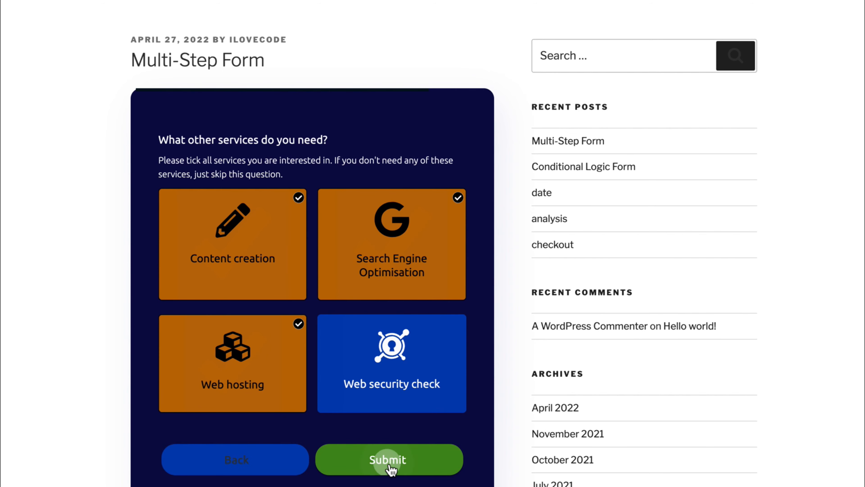
scroll(391, 471, down, 3)
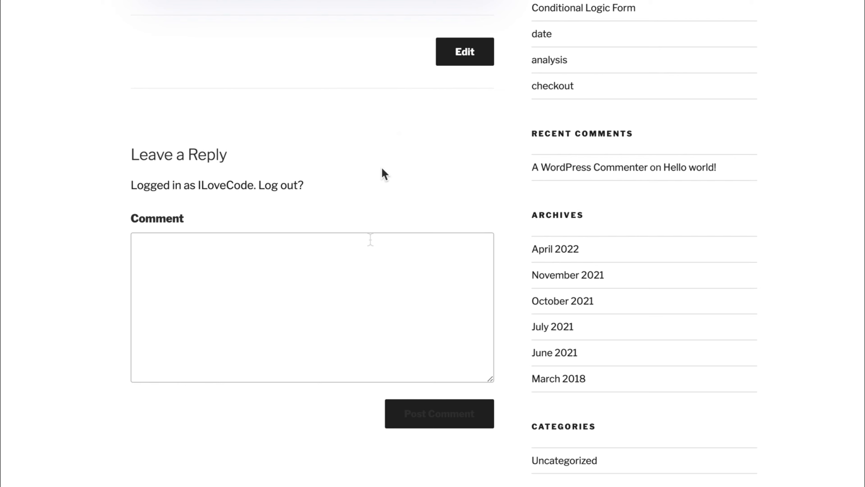
Scroll from the quote heading through Step 1 to Step 2's website-type question and its Single Landing Page logic jump.
scroll(410, 88, up, 5)
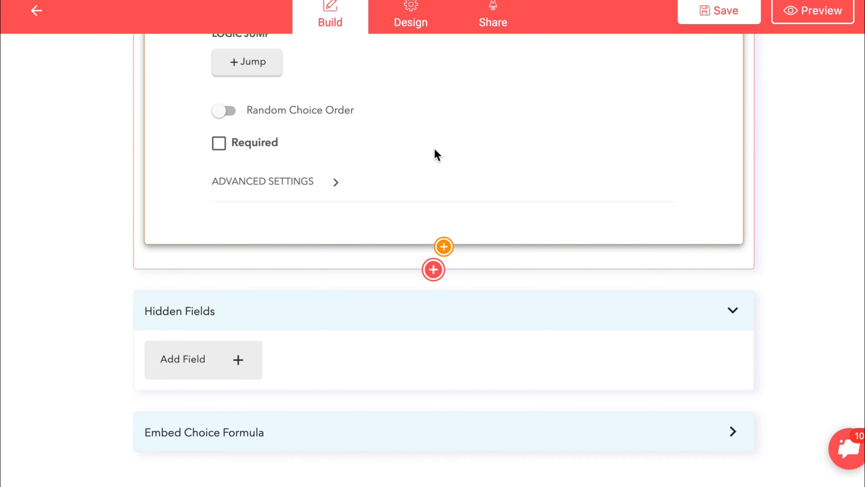
scroll(435, 150, up, 20)
scroll(436, 154, down, 3)
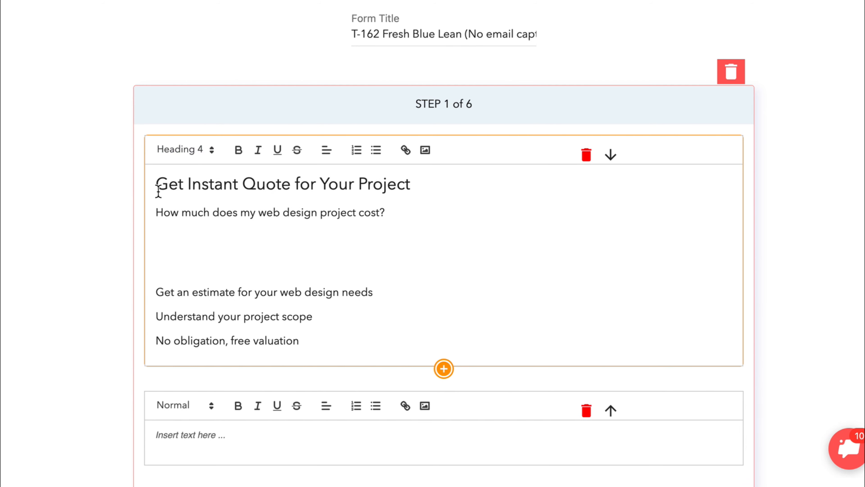
click(203, 184)
scroll(351, 350, down, 5)
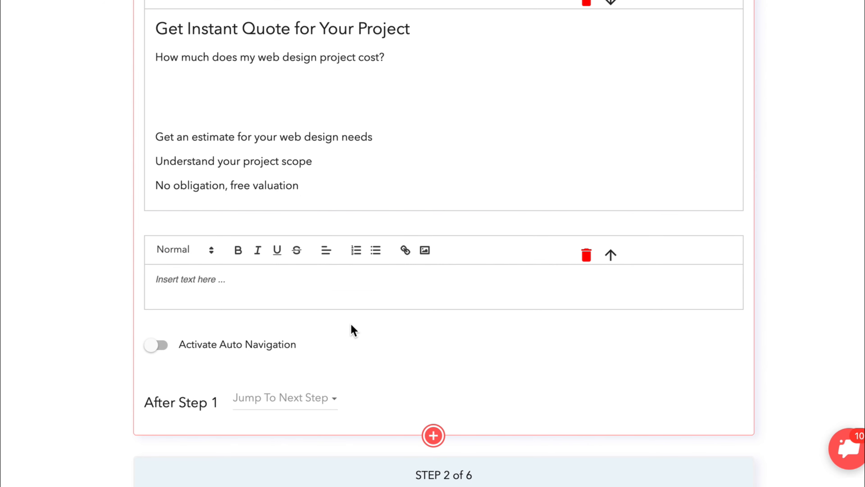
scroll(351, 325, down, 4)
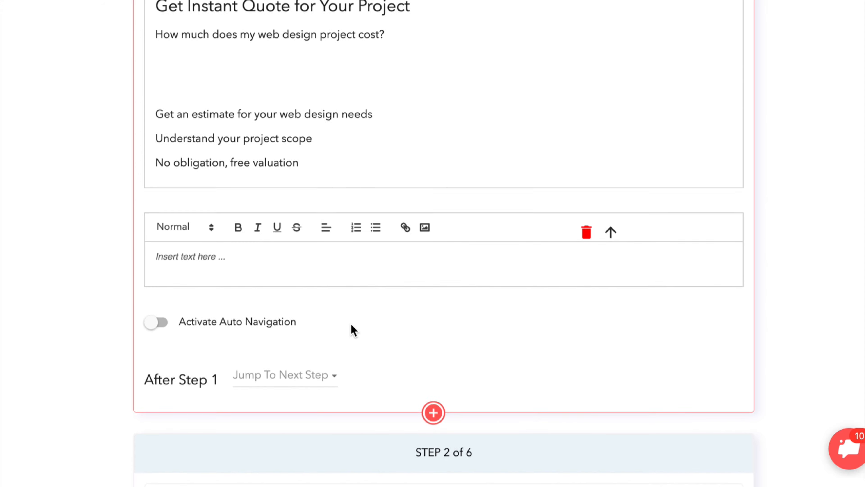
scroll(351, 326, down, 3)
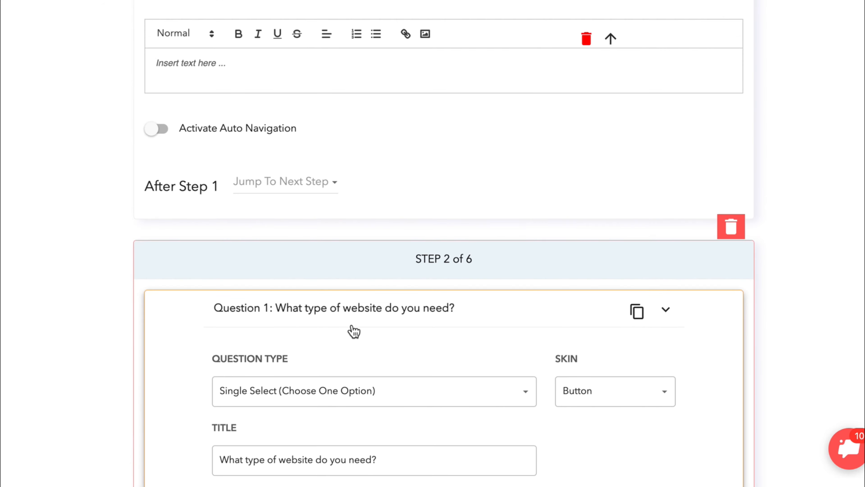
scroll(353, 332, down, 4)
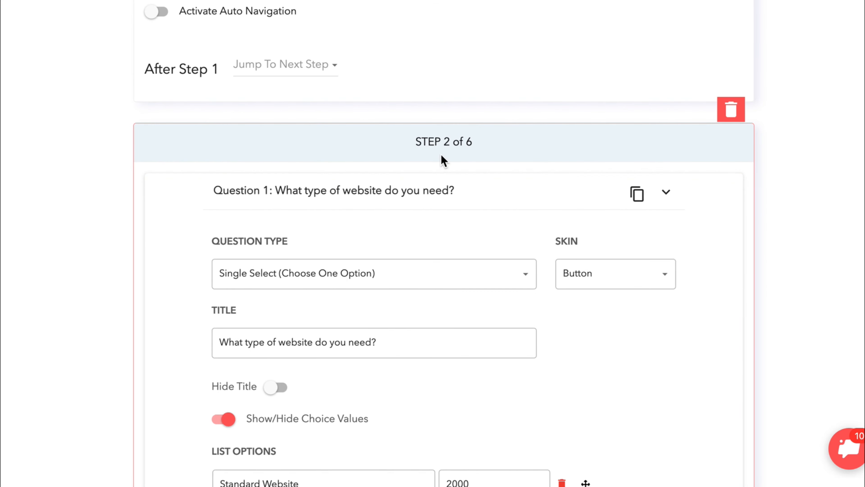
scroll(412, 314, down, 2)
scroll(412, 316, down, 5)
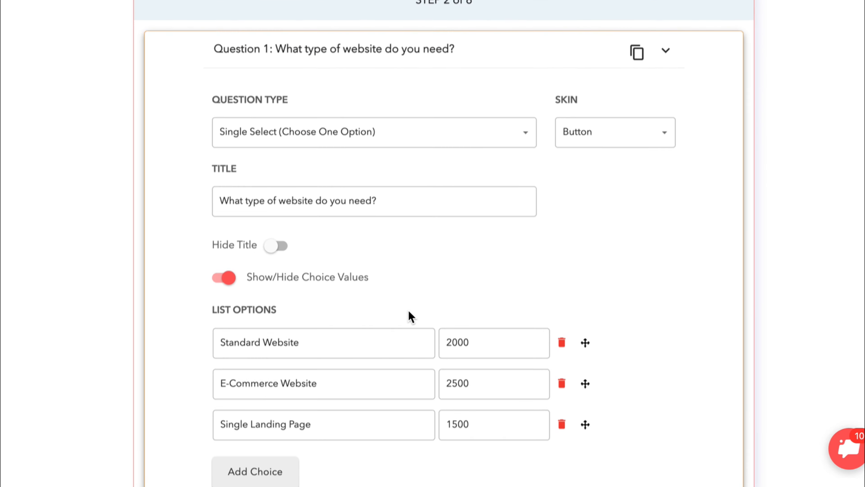
scroll(412, 316, down, 8)
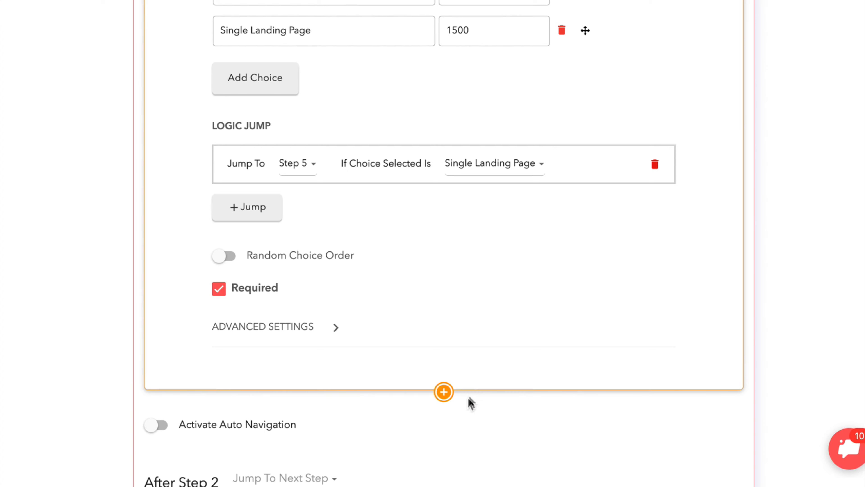
Add a Phone Number question to Step 2 and move it above the website-type question.
click(444, 391)
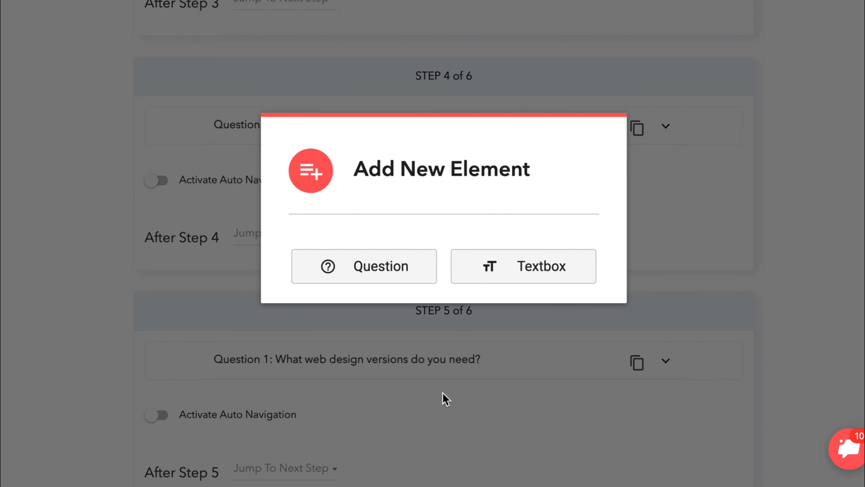
click(363, 277)
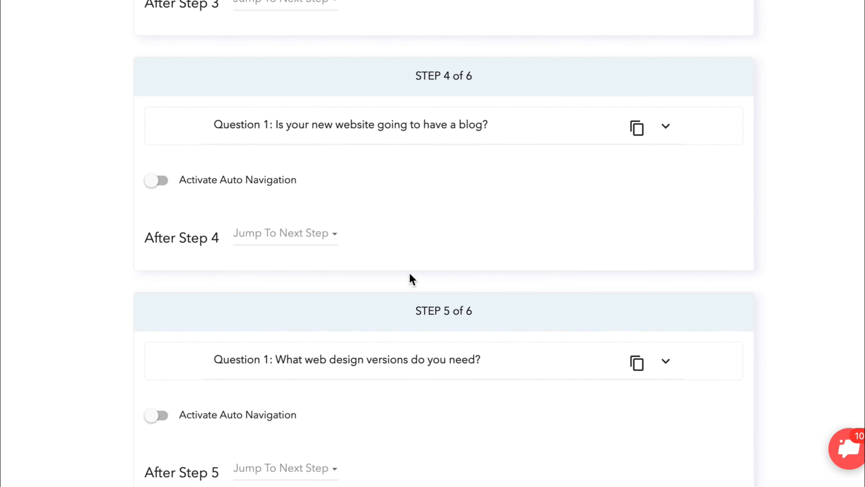
click(349, 281)
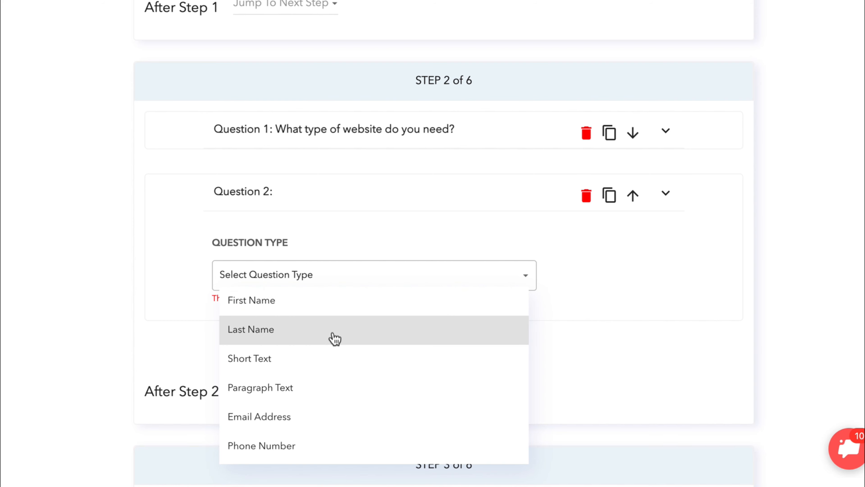
scroll(332, 367, down, 5)
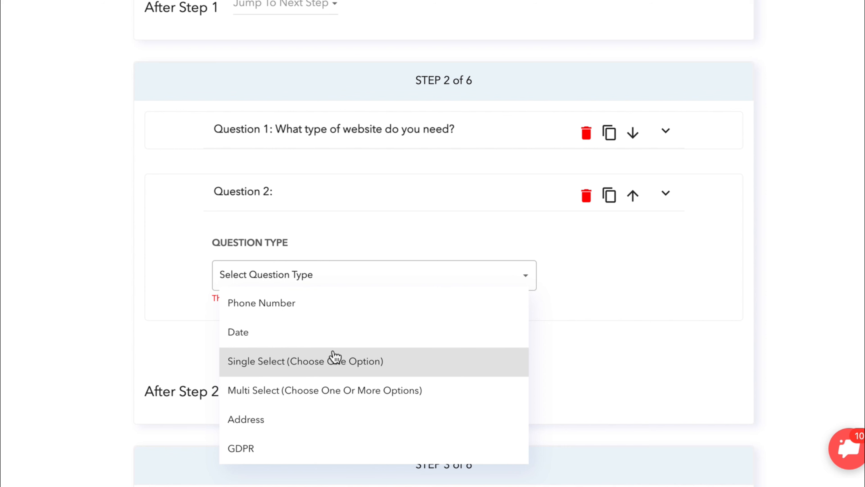
click(329, 307)
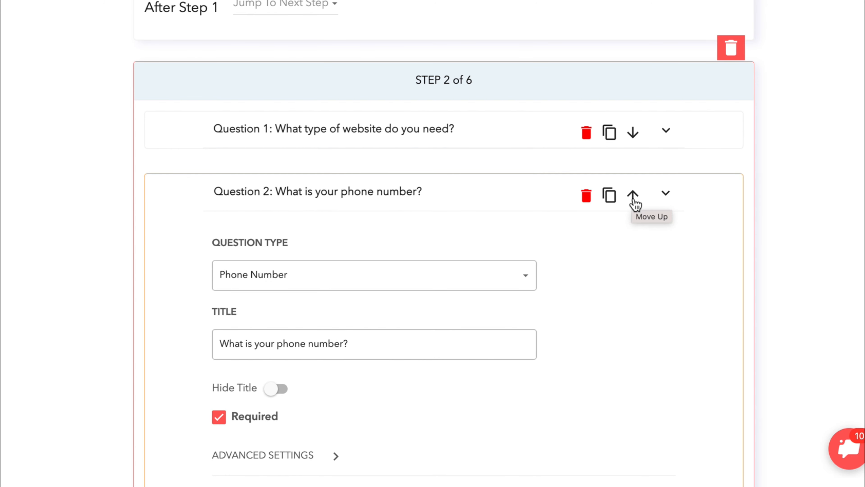
click(633, 195)
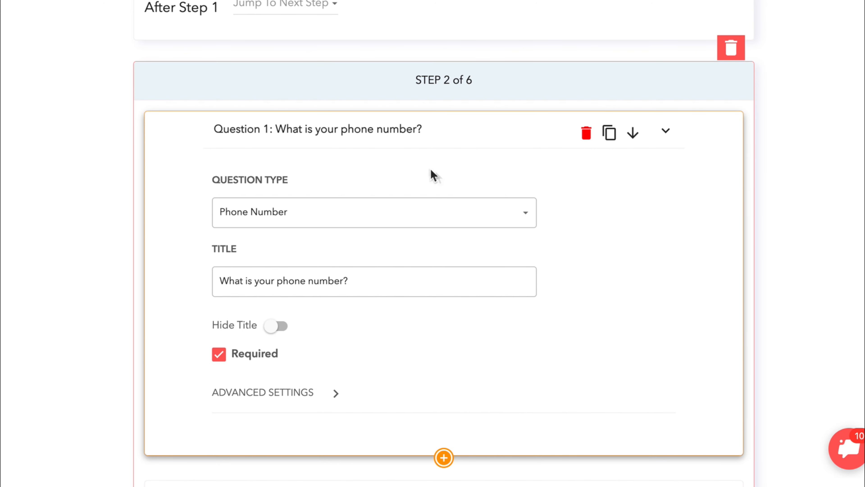
scroll(581, 293, down, 5)
scroll(581, 294, up, 3)
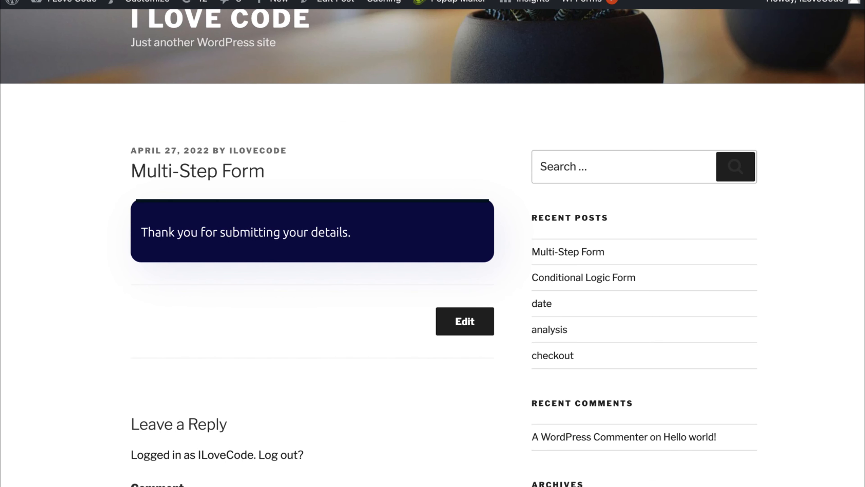
Reload the live form, dismiss the demo popup, and check the new +91 phone field on Step 2.
key(super+r)
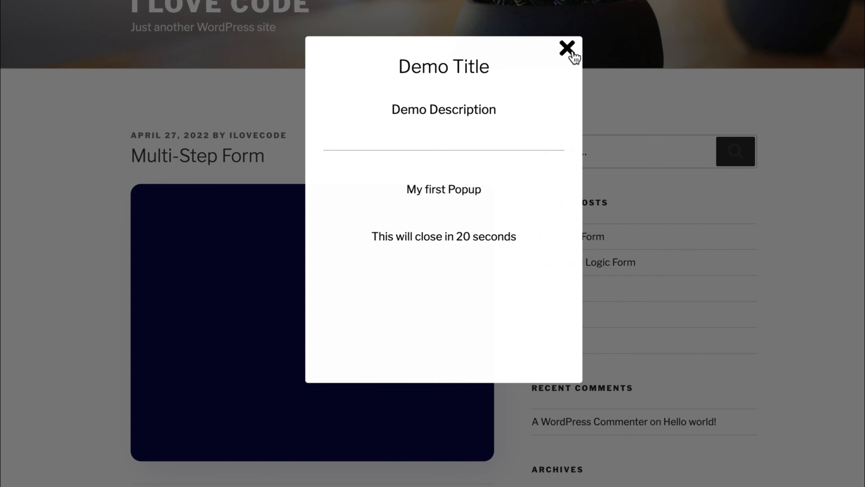
click(572, 52)
scroll(418, 296, down, 3)
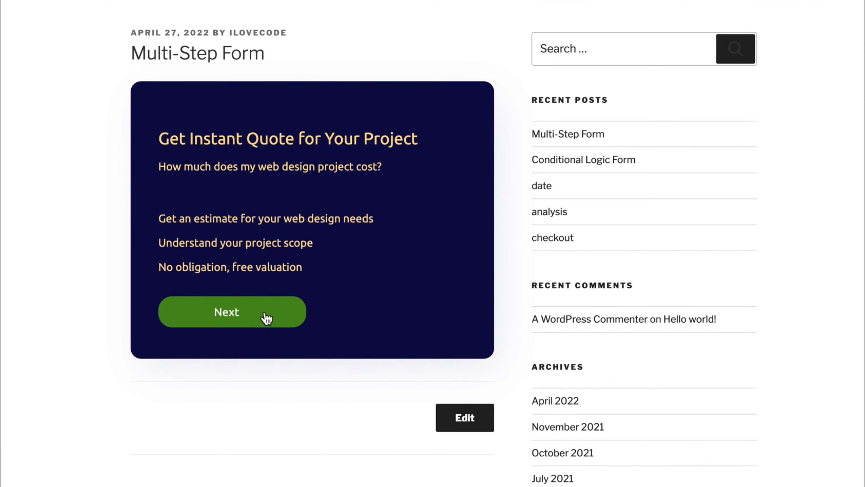
click(268, 319)
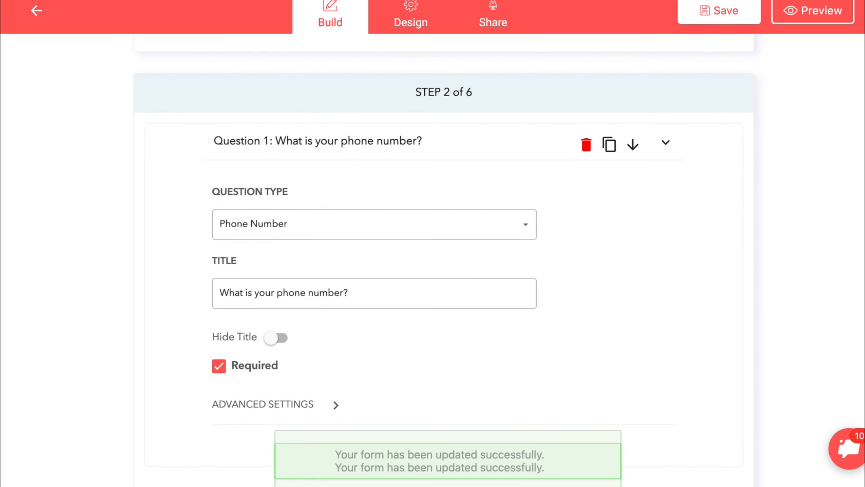
scroll(589, 272, down, 5)
scroll(592, 273, down, 15)
scroll(591, 272, down, 8)
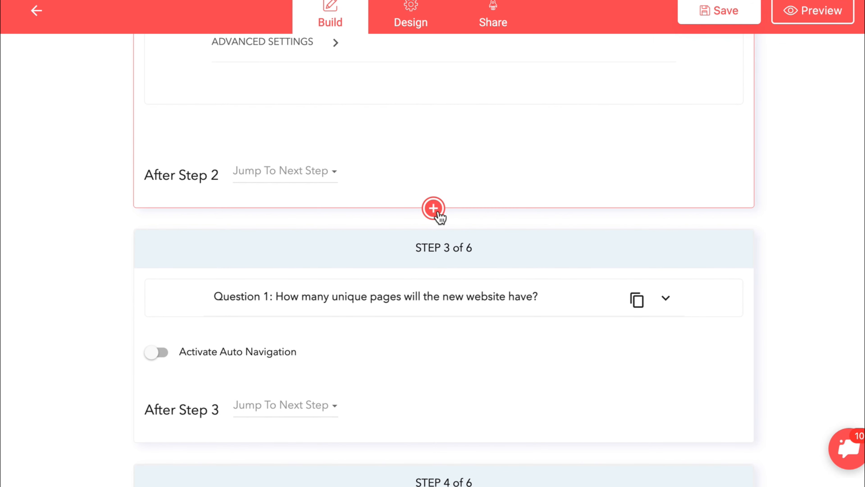
Add Step 7 with a Paragraph Text question titled 'please send in your feedback' and save the form.
scroll(446, 333, down, 3)
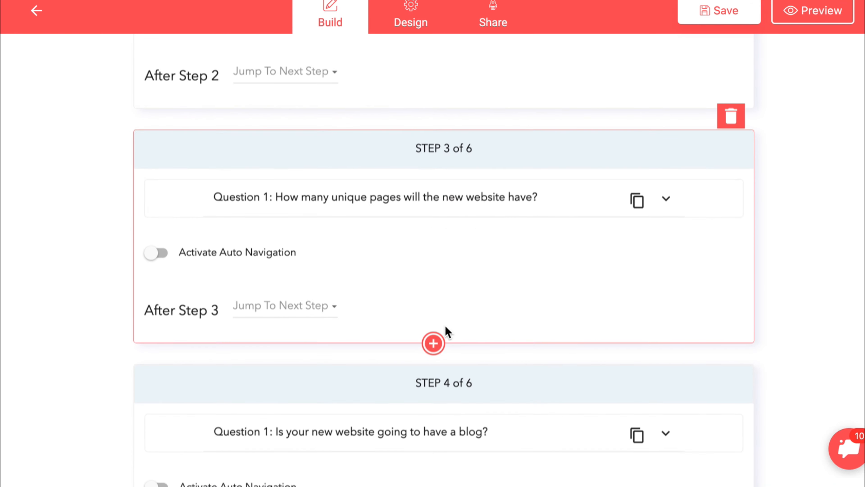
scroll(498, 411, down, 15)
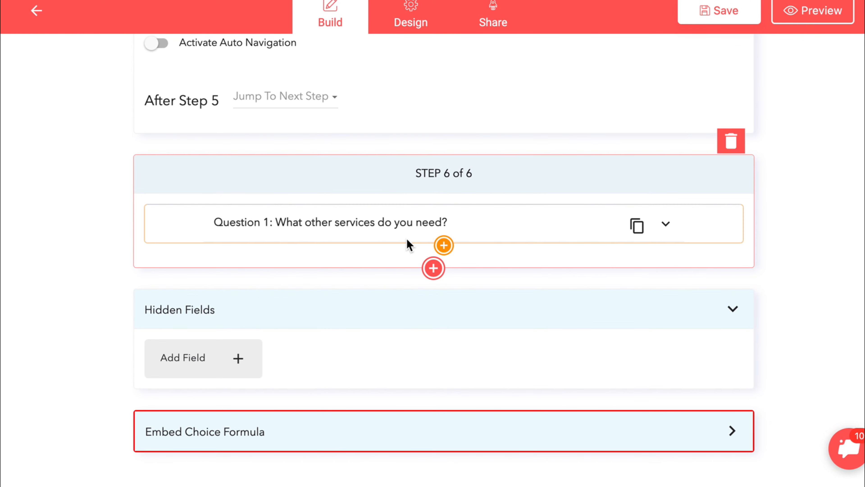
click(433, 268)
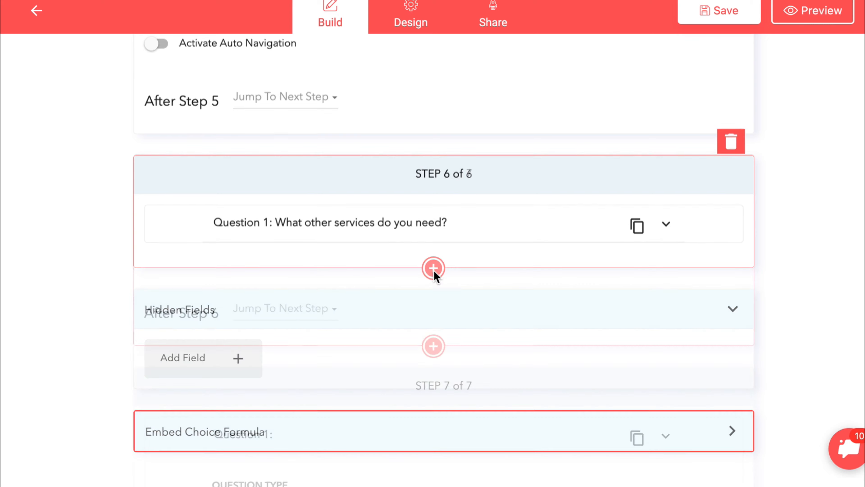
scroll(491, 410, down, 5)
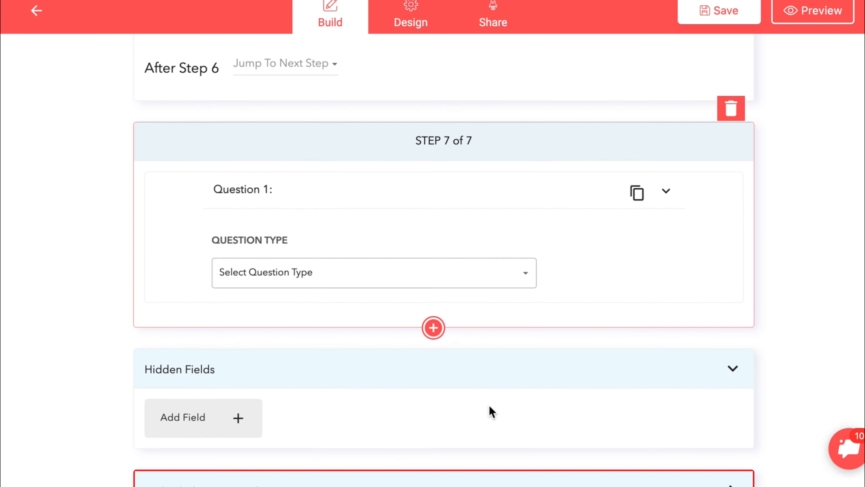
click(412, 280)
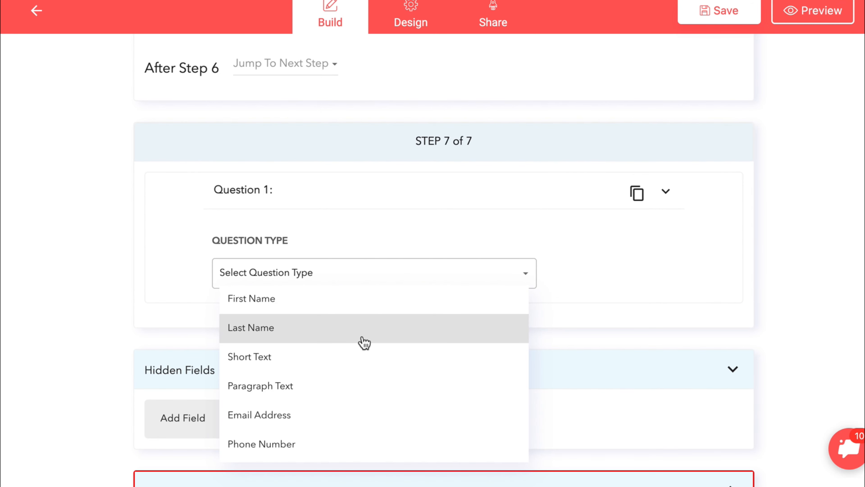
click(352, 389)
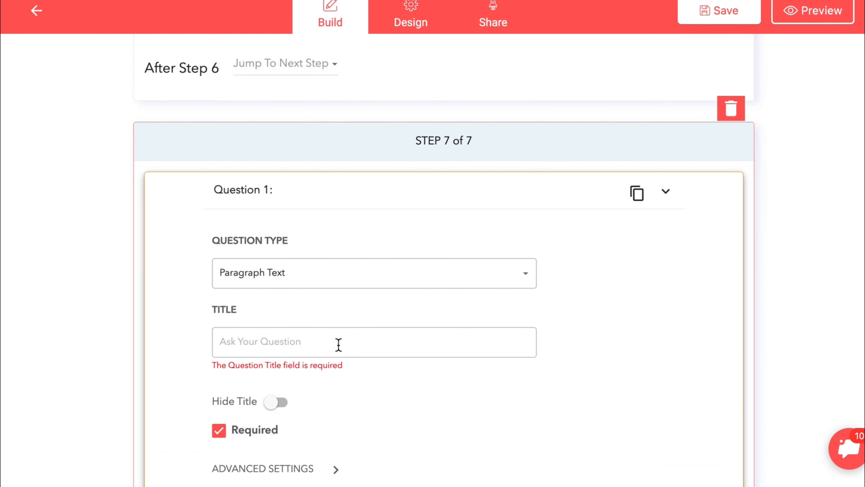
text(please send )
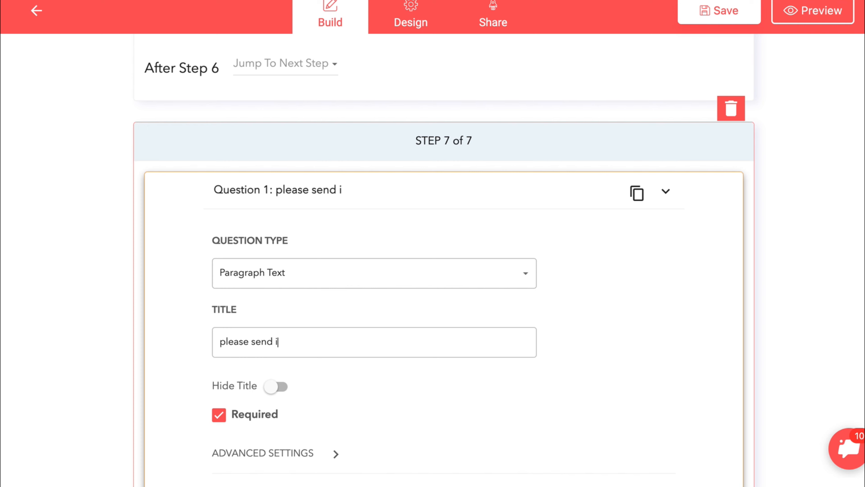
text(in your fee)
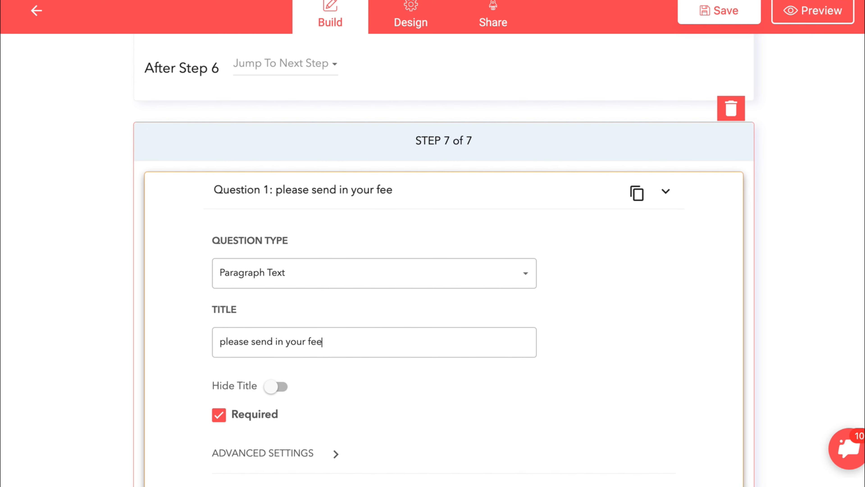
text(dback)
click(710, 16)
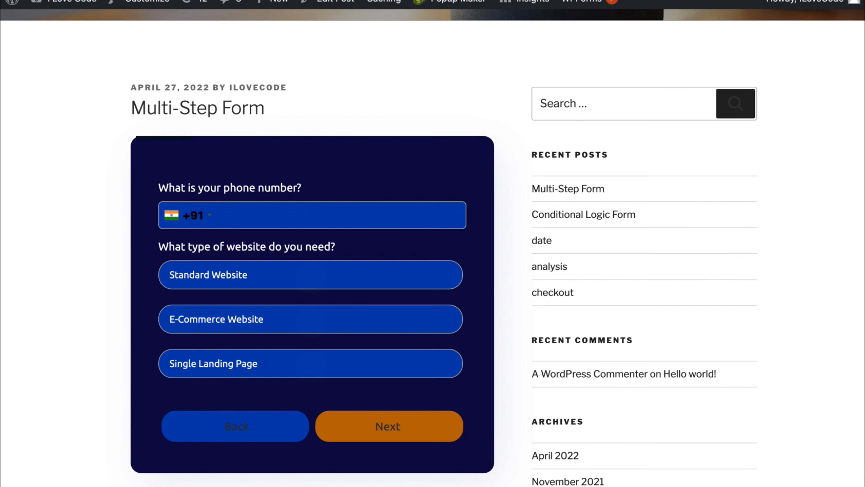
Reload the post, dismiss the demo popup, start the form, and enter a test phone number.
scroll(453, 273, down, 2)
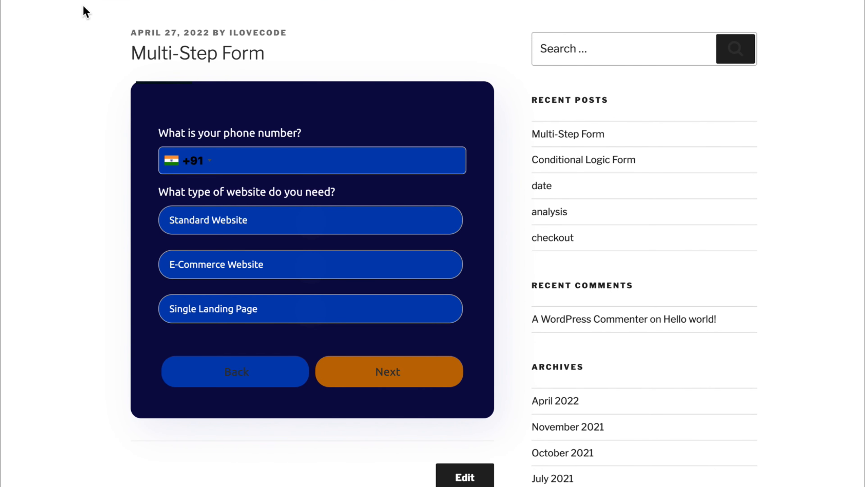
click(64, 0)
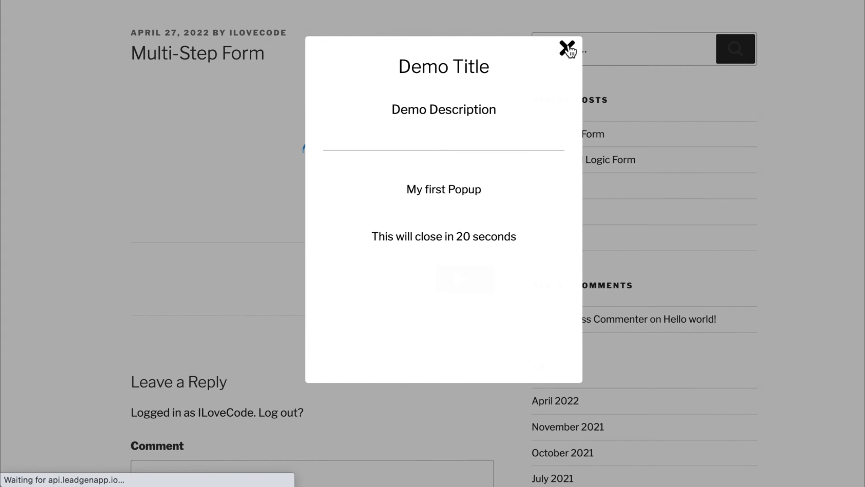
click(565, 47)
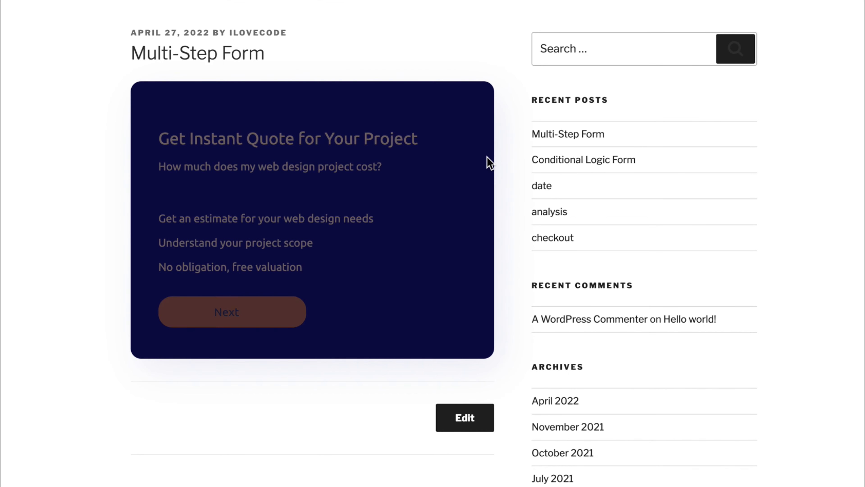
click(283, 313)
click(269, 160)
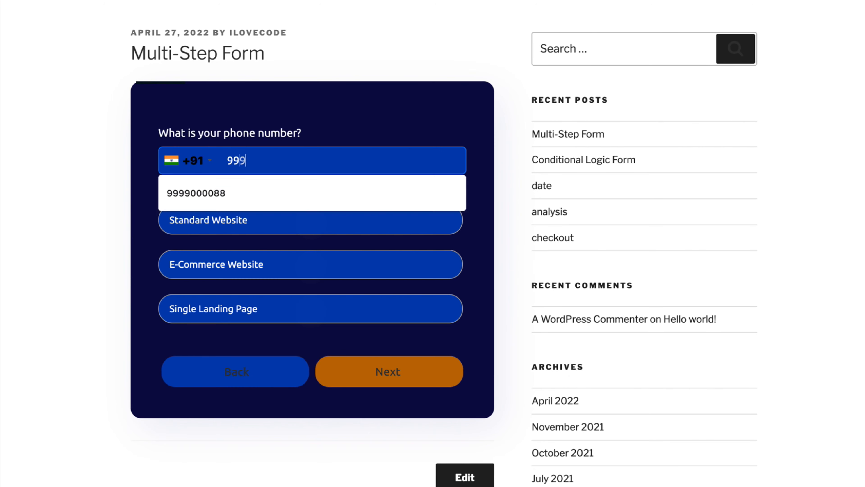
Choose Standard Website, 13 unique pages, and No for the blog question.
click(243, 225)
click(409, 379)
click(345, 256)
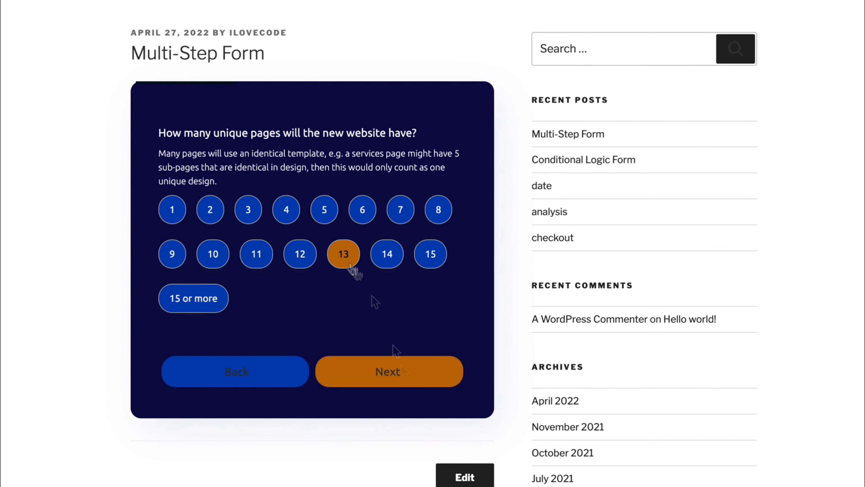
click(397, 370)
click(400, 235)
click(408, 292)
Pick the Mobile only design, tick Content creation and Web hosting, then submit from the feedback step.
click(405, 275)
click(420, 378)
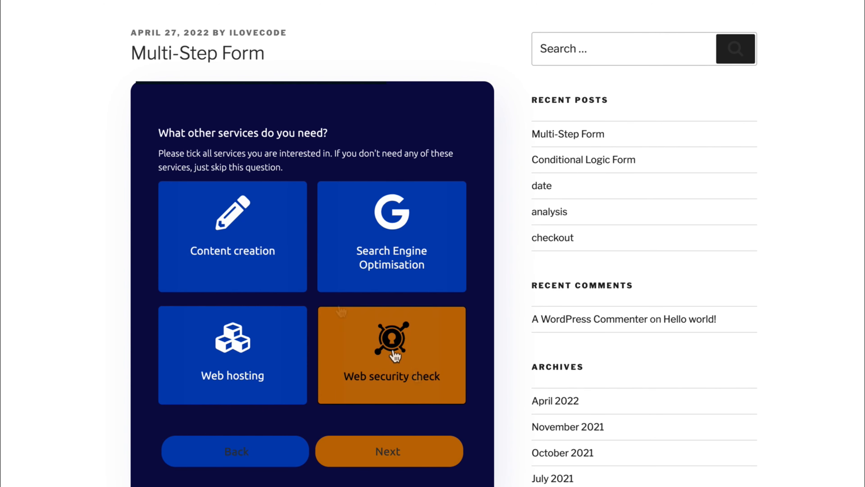
click(272, 265)
click(278, 350)
click(395, 450)
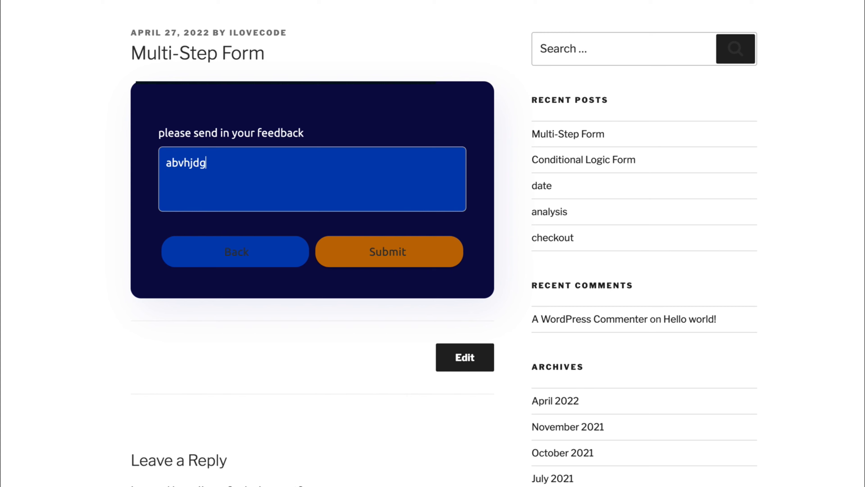
click(411, 253)
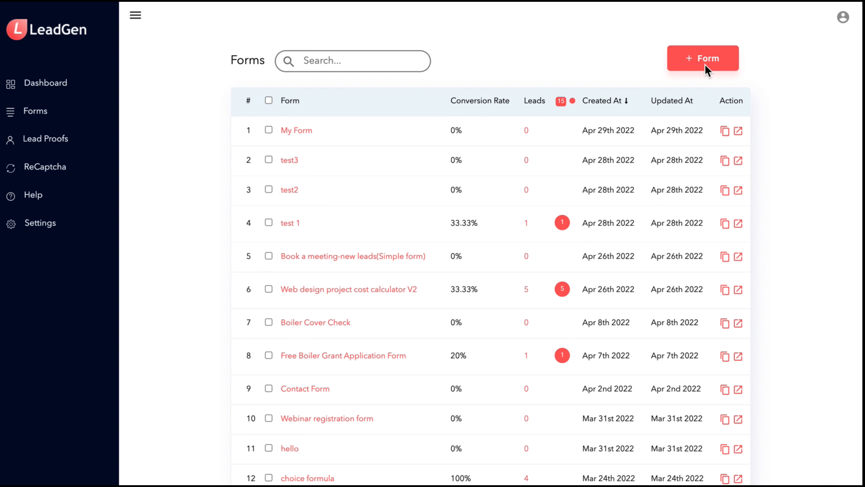
Start a new form from a template and browse Application, Briefing, Feedback, Lead Capture, then multi-step Surveys.
click(715, 59)
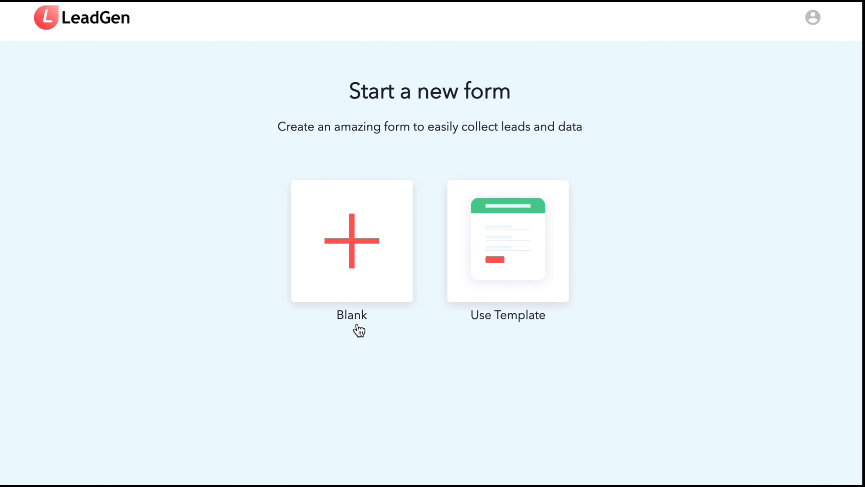
click(520, 250)
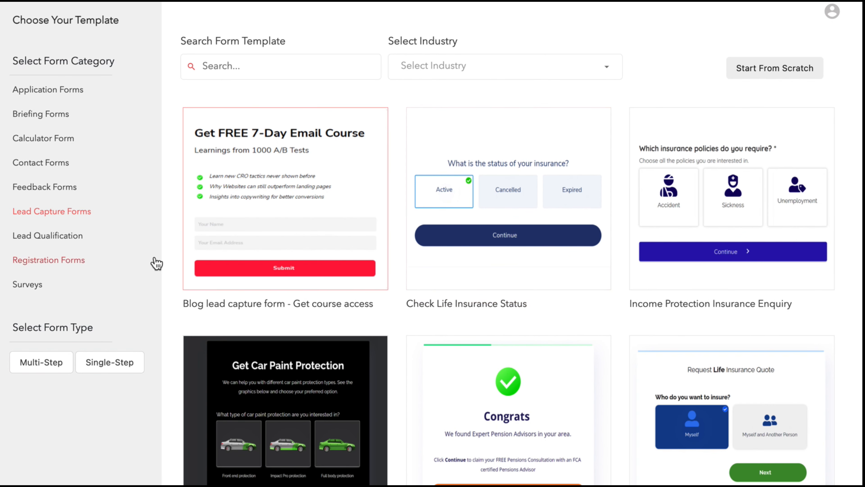
click(53, 99)
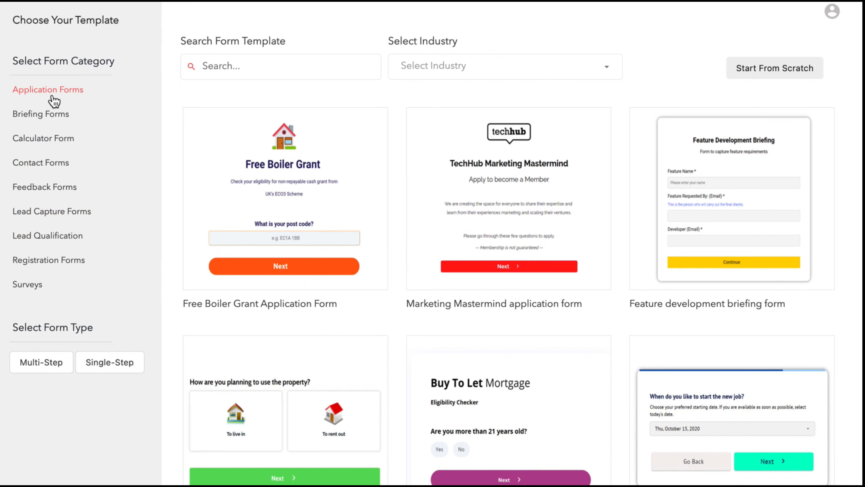
click(55, 115)
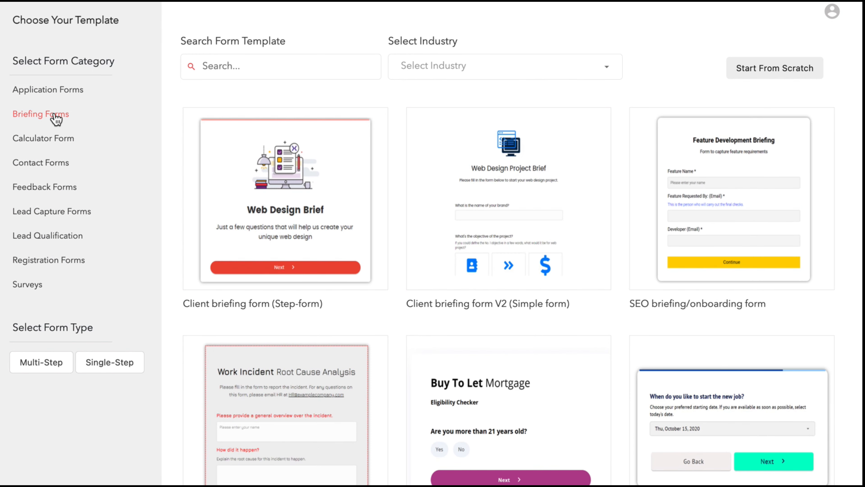
click(65, 192)
click(67, 217)
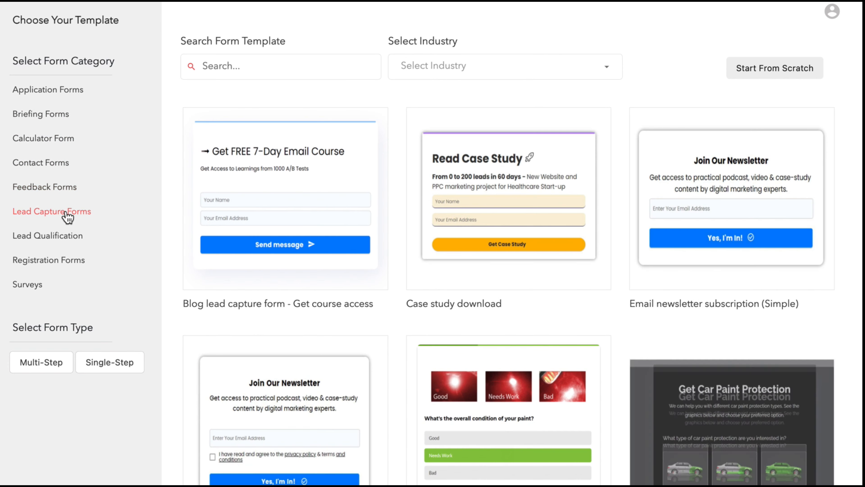
click(37, 288)
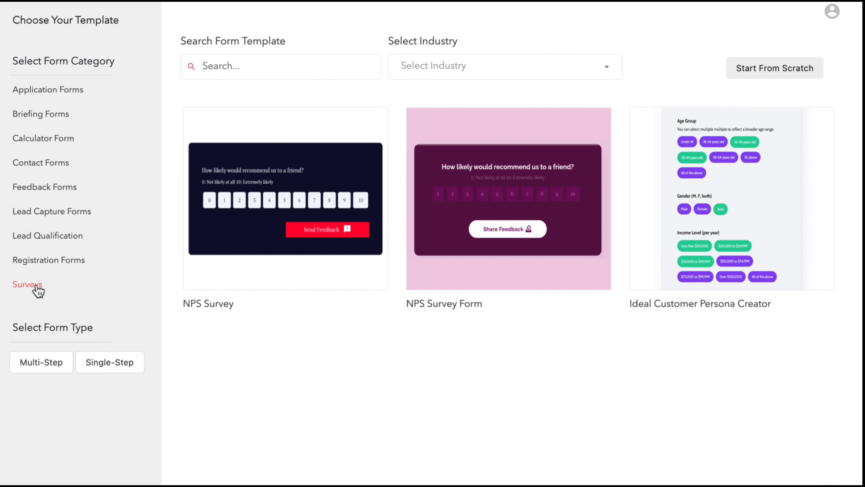
click(50, 371)
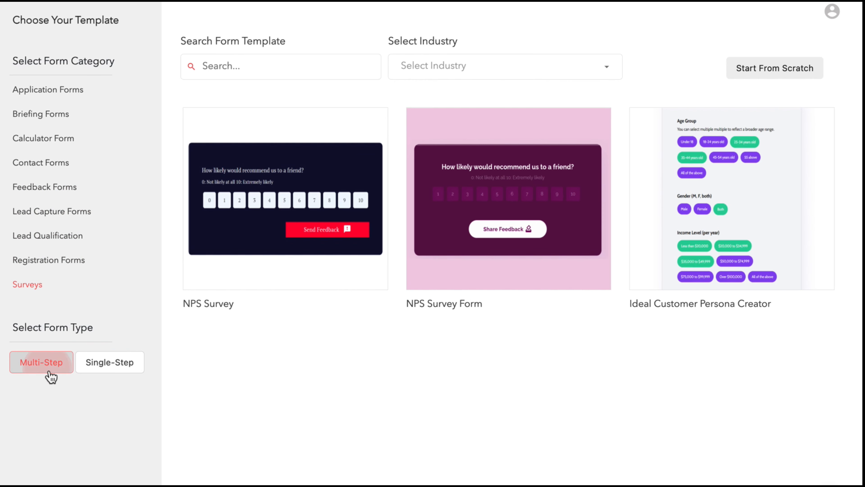
Limit templates to Single-Step and search for 'ag'.
click(110, 365)
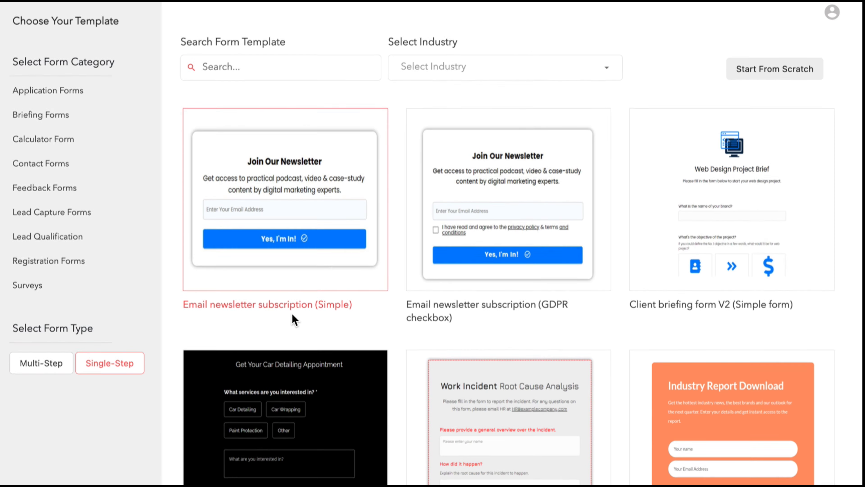
click(261, 65)
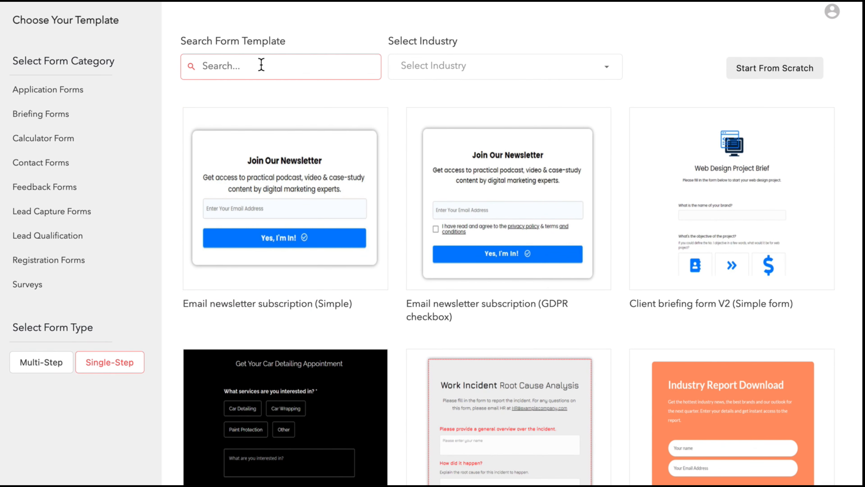
text(agency)
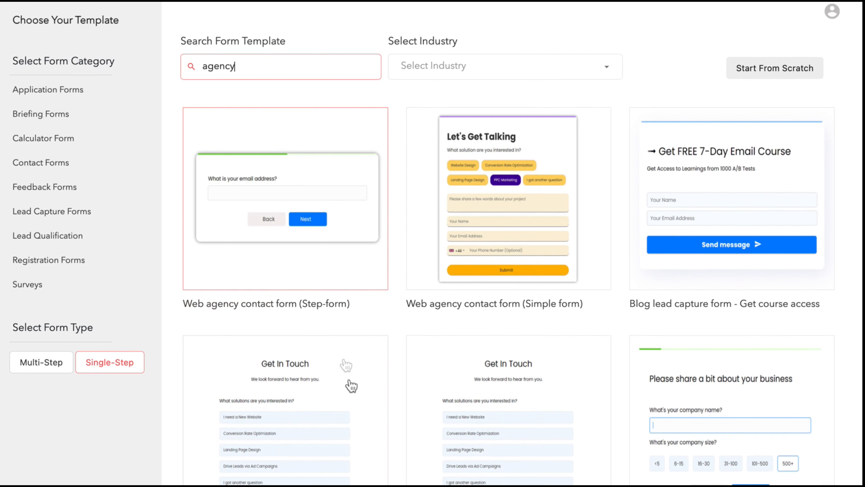
scroll(350, 399, down, 5)
scroll(352, 401, up, 6)
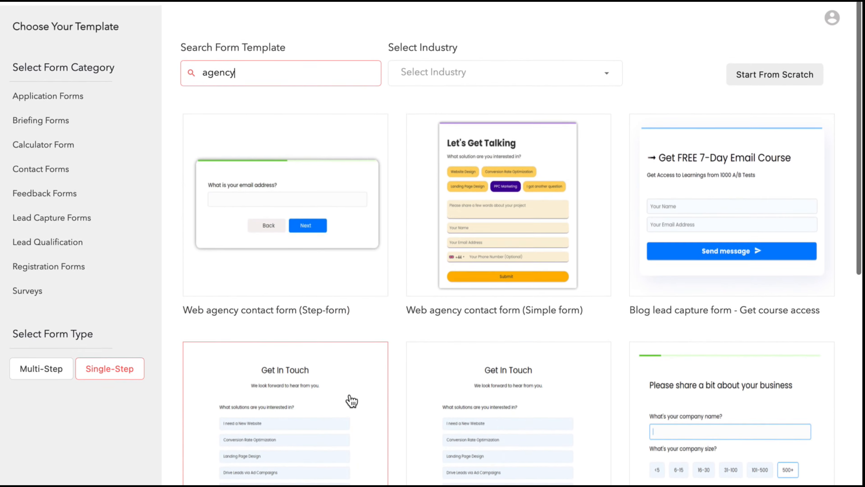
Filter the templates by industry, trying Finance, Web Design Agencies, and finally Utilities.
click(466, 77)
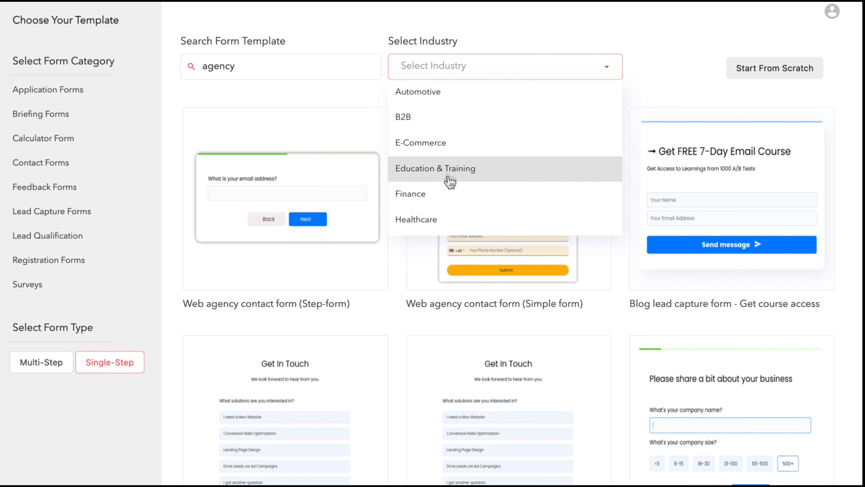
click(444, 195)
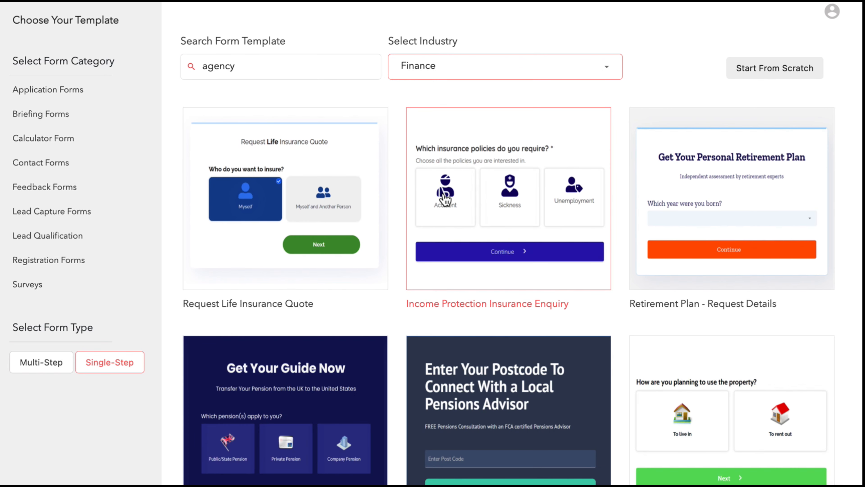
click(492, 74)
scroll(487, 163, down, 1)
scroll(487, 162, down, 5)
scroll(486, 149, down, 1)
click(487, 147)
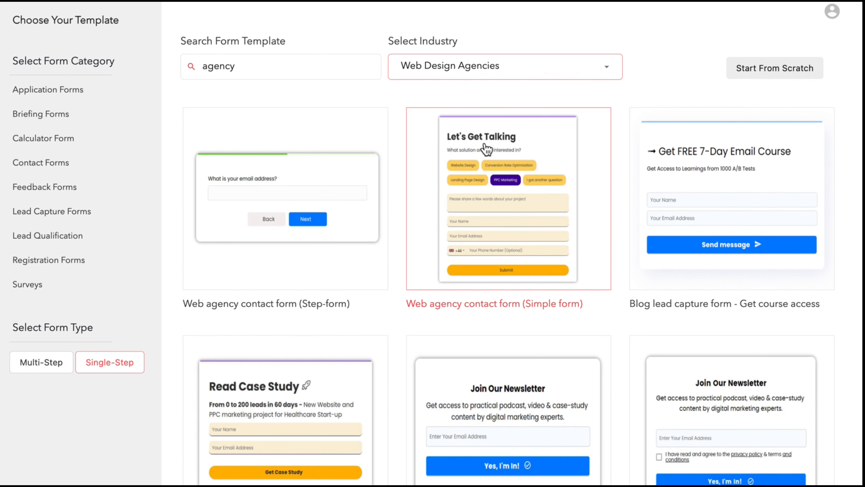
click(539, 76)
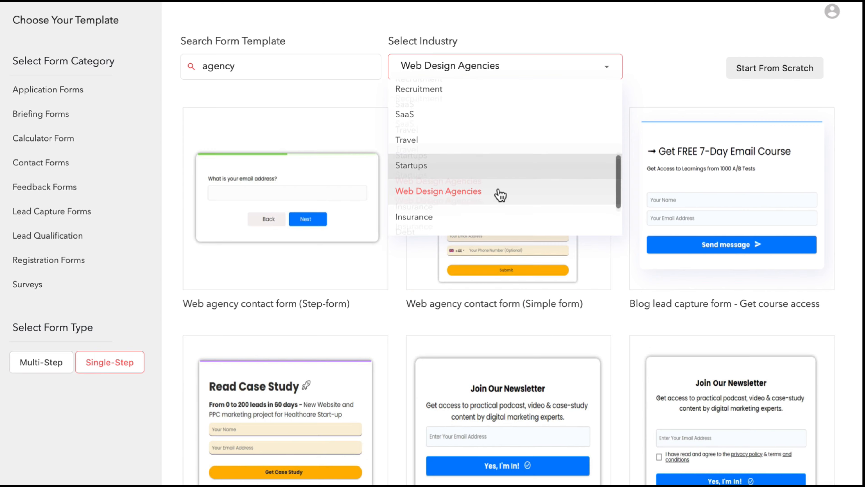
scroll(499, 194, down, 3)
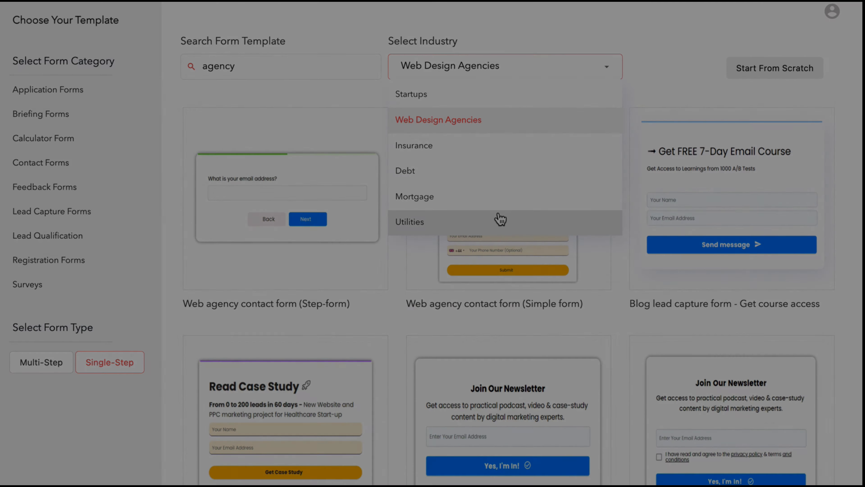
click(499, 220)
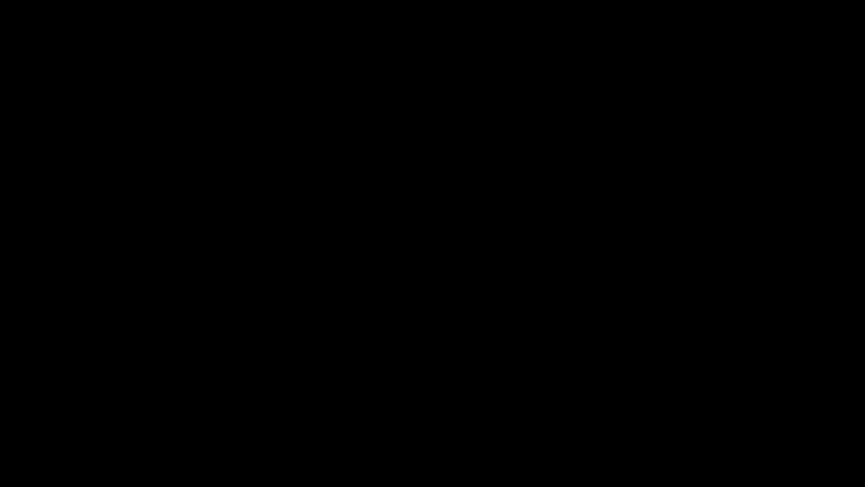